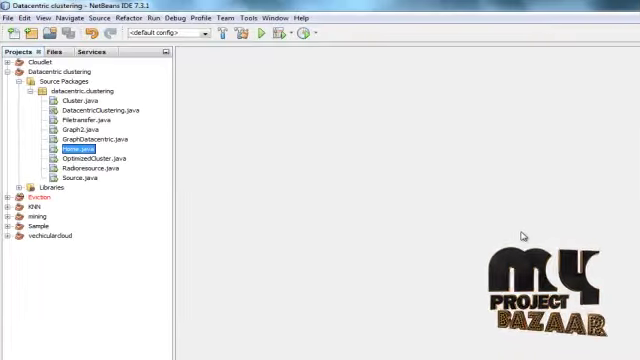
# Run Home.java and advance past the app's title screen to the Cluster window.
pyautogui.rightClick(76, 150)
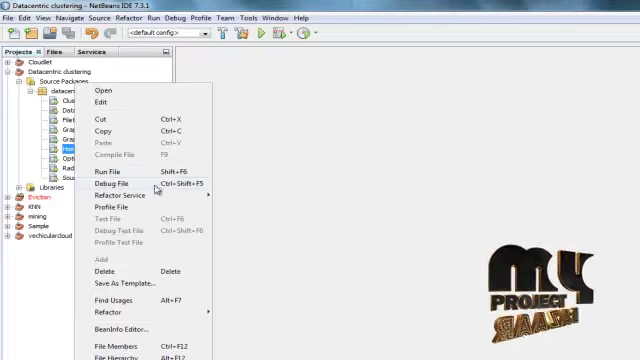
pyautogui.click(154, 172)
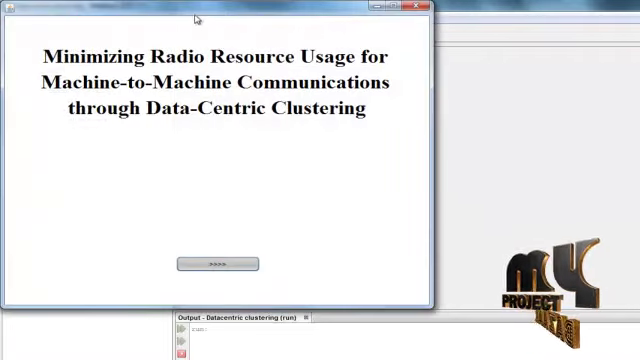
pyautogui.moveTo(197, 18); pyautogui.dragTo(242, 30)
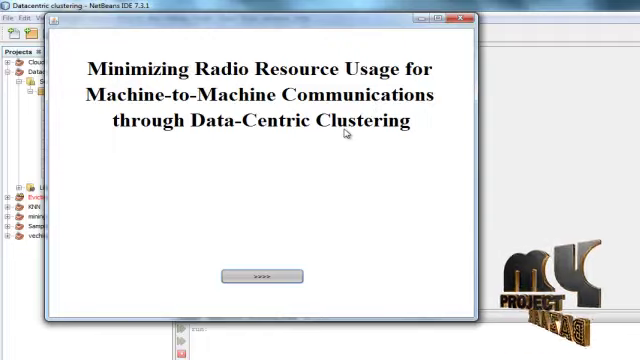
pyautogui.click(297, 280)
# Create the four clusters and give Cluster1 two nodes (Node1–2).
pyautogui.moveTo(190, 20); pyautogui.dragTo(278, 35)
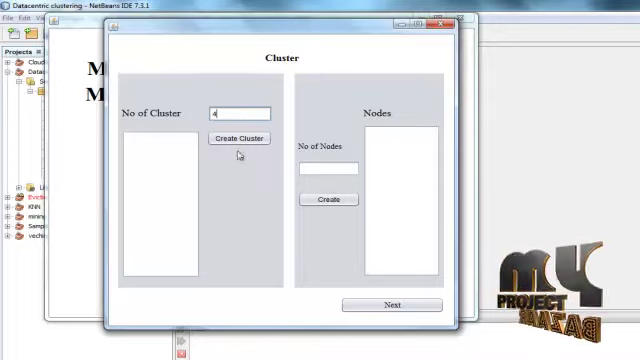
pyautogui.click(239, 138)
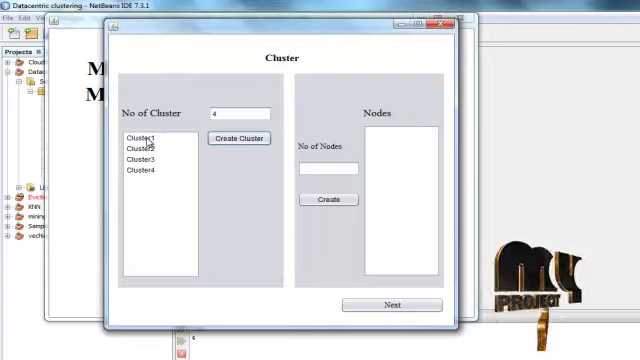
pyautogui.click(148, 139)
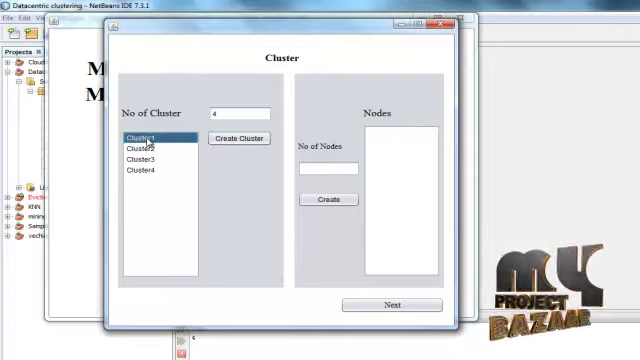
pyautogui.click(321, 169)
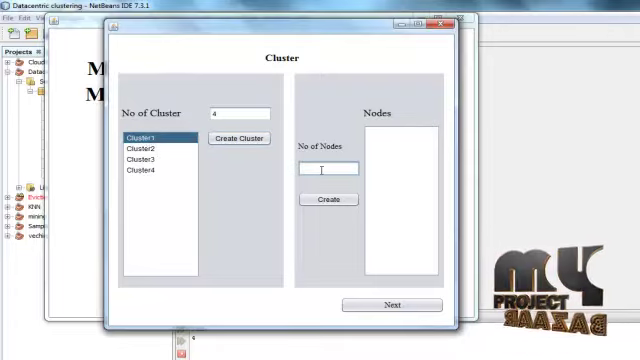
pyautogui.write('2')
pyautogui.click(328, 199)
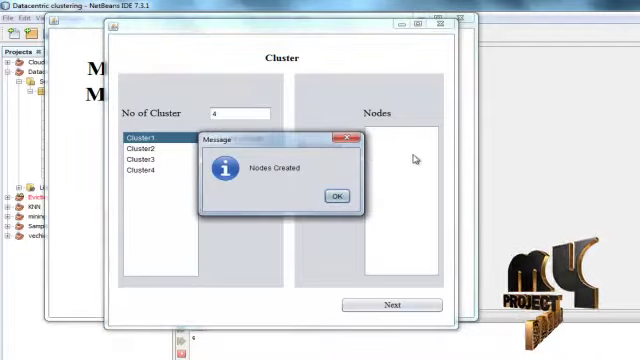
pyautogui.click(338, 196)
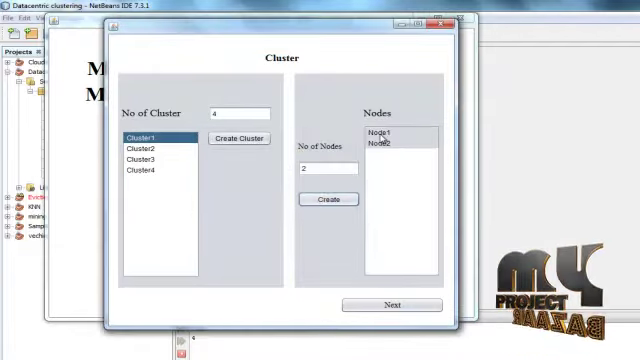
# Give Cluster2 three nodes, Cluster3 four nodes and Cluster4 five nodes, ending at Node14.
pyautogui.click(140, 148)
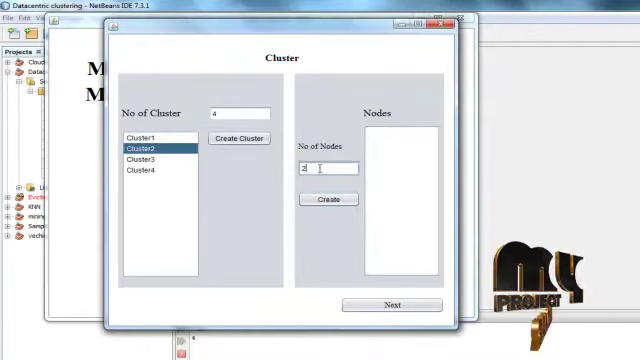
pyautogui.doubleClick(305, 168)
pyautogui.write('3')
pyautogui.click(328, 199)
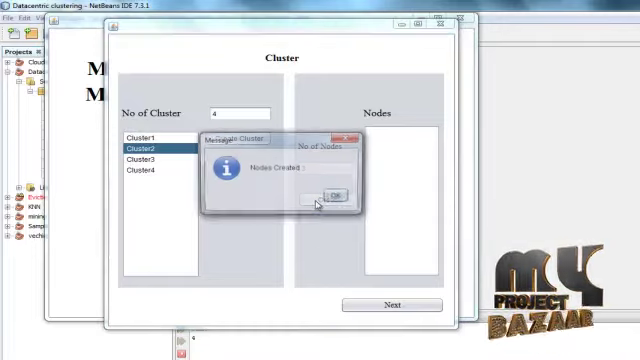
pyautogui.click(335, 196)
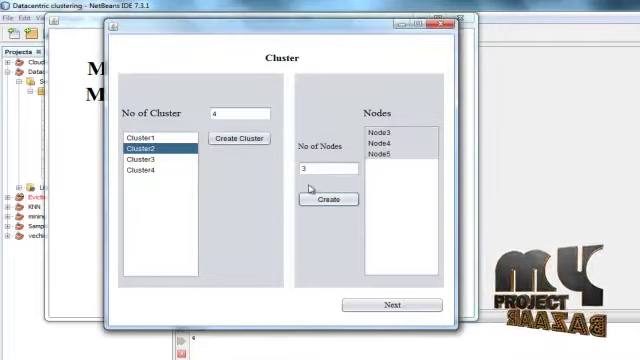
pyautogui.click(142, 159)
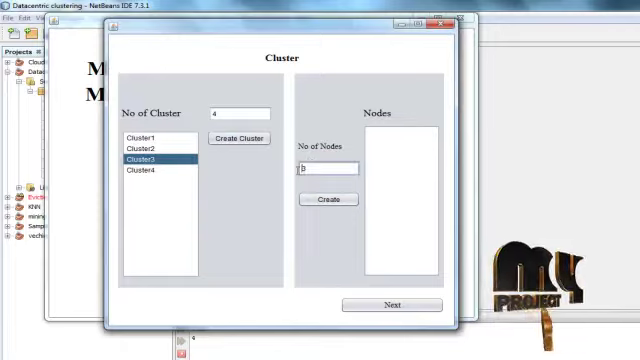
pyautogui.doubleClick(318, 169)
pyautogui.write('4')
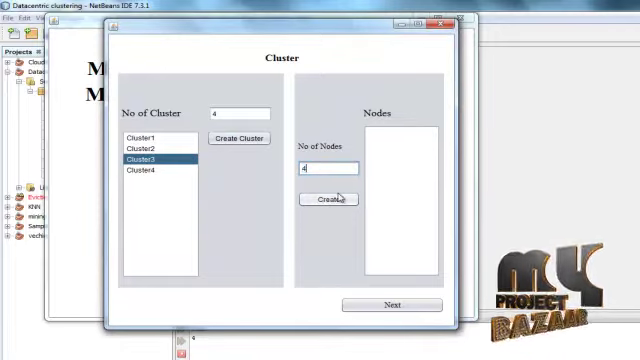
pyautogui.click(328, 199)
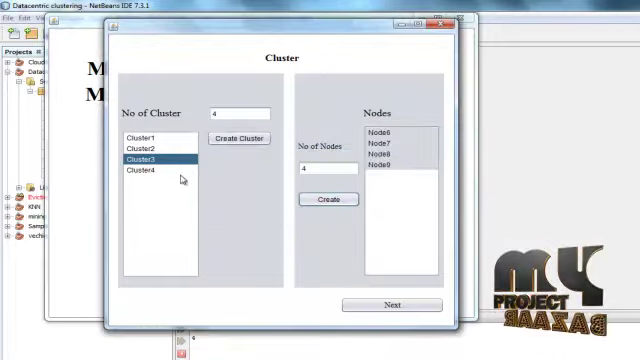
pyautogui.click(142, 170)
pyautogui.doubleClick(318, 169)
pyautogui.write('5')
pyautogui.click(328, 199)
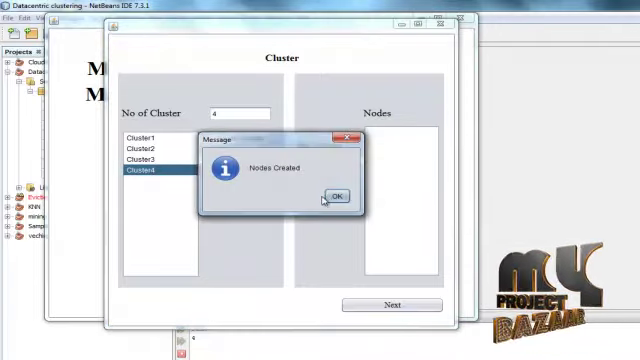
pyautogui.click(337, 196)
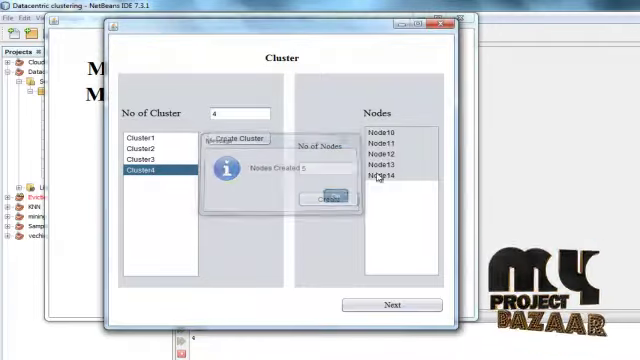
# In Cluster Optimization, choose Node1 (Cluster1) as source and Node7 (Cluster3) as destination.
pyautogui.click(392, 304)
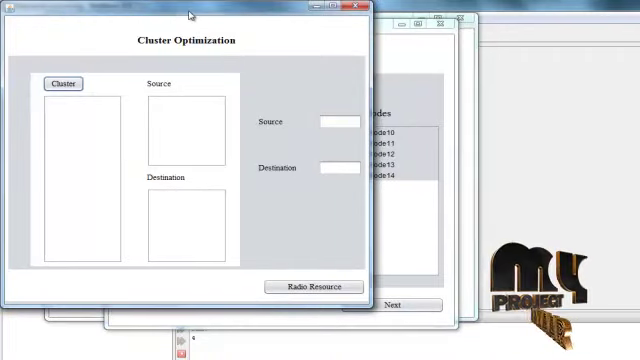
pyautogui.moveTo(190, 14); pyautogui.dragTo(373, 24)
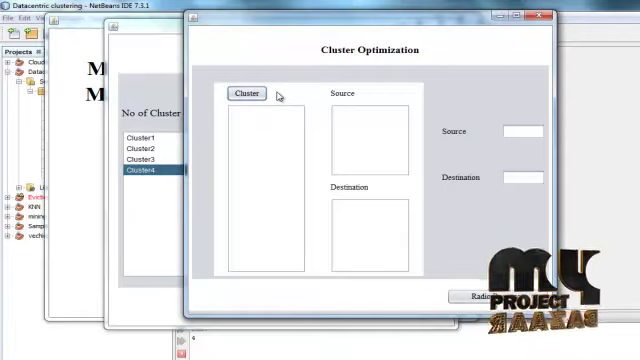
pyautogui.click(247, 93)
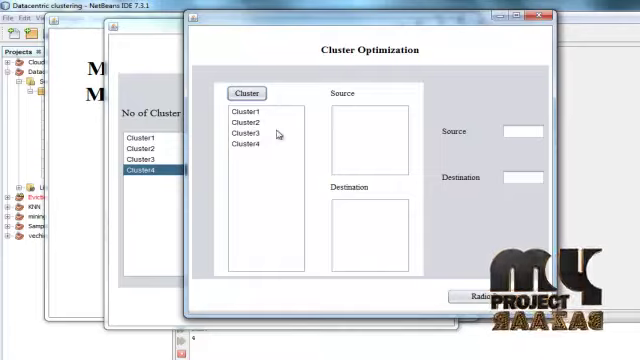
pyautogui.click(246, 111)
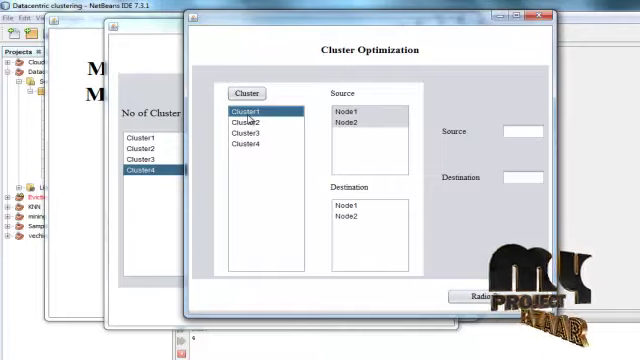
pyautogui.click(346, 112)
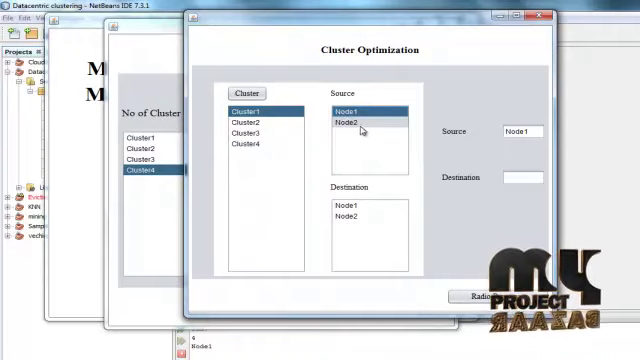
pyautogui.click(244, 133)
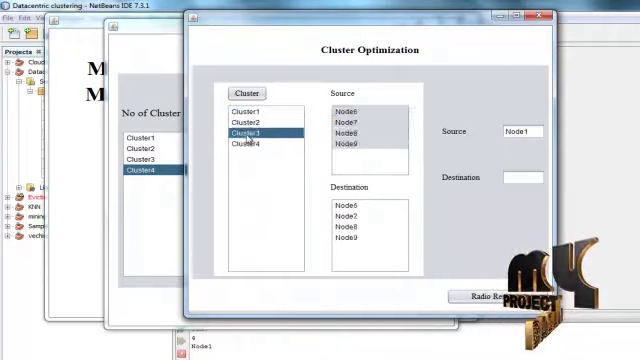
pyautogui.click(345, 216)
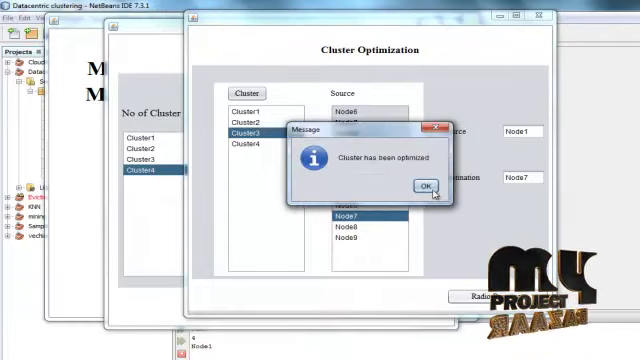
# Confirm optimization and choose MobileComputing.txt as the source file.
pyautogui.click(426, 187)
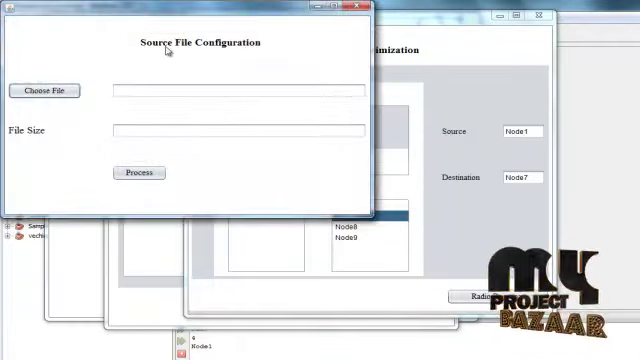
pyautogui.moveTo(162, 10); pyautogui.dragTo(258, 48)
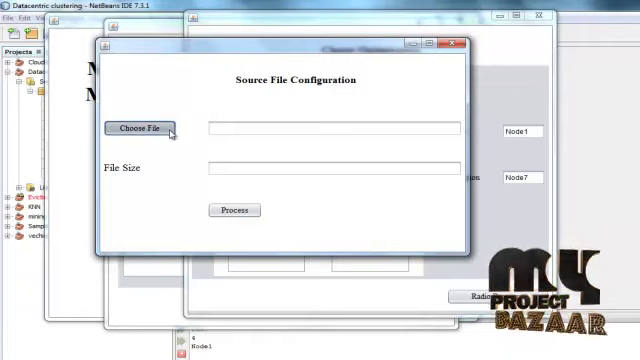
pyautogui.click(168, 130)
pyautogui.click(262, 125)
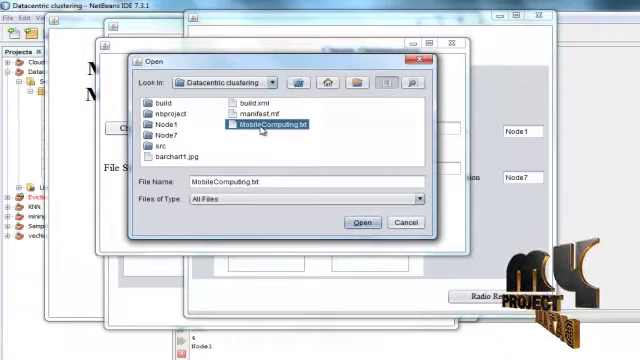
pyautogui.click(362, 222)
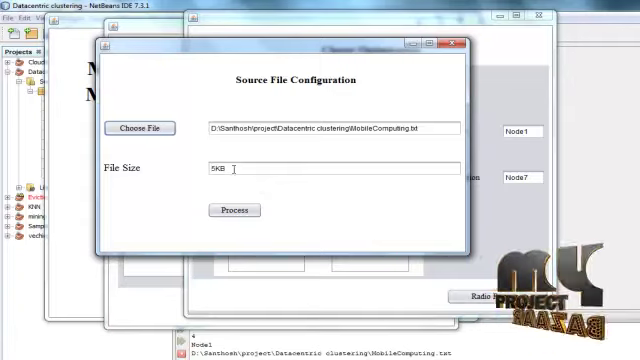
# Process the file, bringing up Radio Resource File Transfer for Node1 to Node7 at 20% available.
pyautogui.click(258, 211)
pyautogui.moveTo(240, 14); pyautogui.dragTo(323, 37)
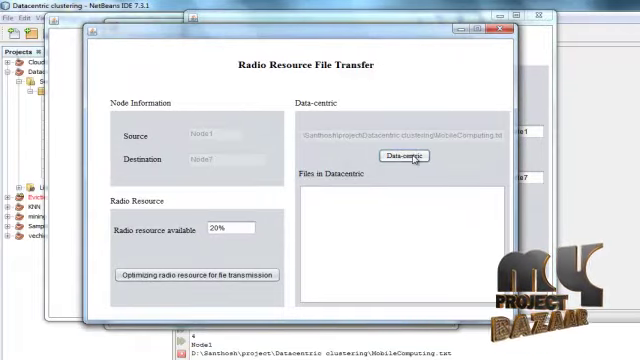
# Store the file as data-centric and optimize radio resource, raising availability to 60%.
pyautogui.click(407, 156)
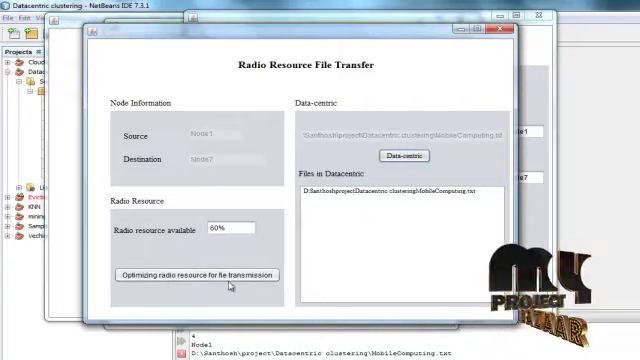
pyautogui.click(238, 278)
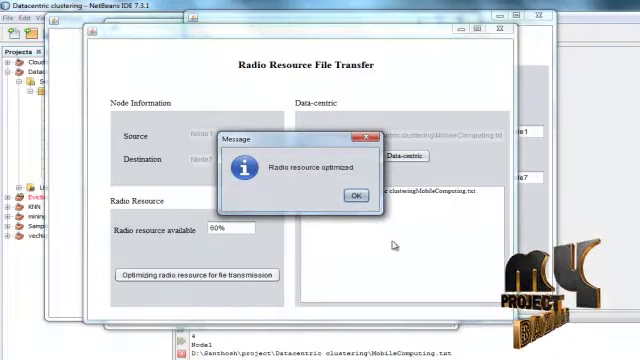
pyautogui.click(354, 193)
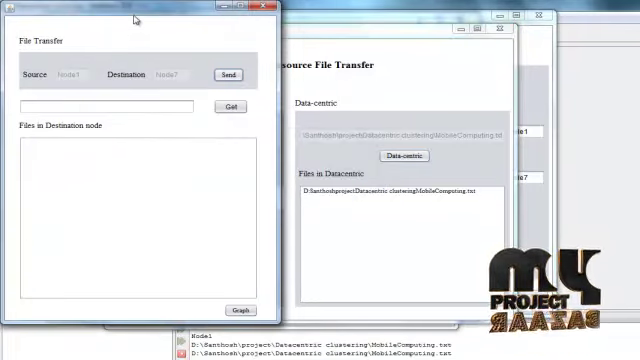
# Centre the File Transfer window and attempt to send the file to Node7.
pyautogui.moveTo(133, 22); pyautogui.dragTo(294, 41)
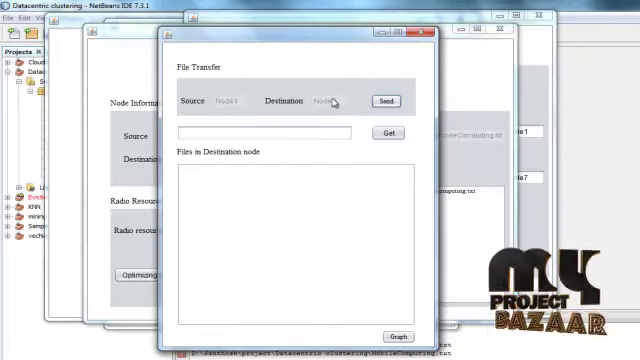
pyautogui.click(385, 101)
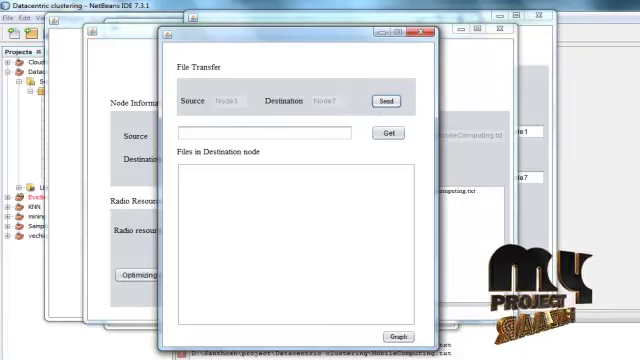
# Check in Explorer that Node1 holds MobileComputing and Node7 is empty, then return to NetBeans.
pyautogui.click(449, 343)
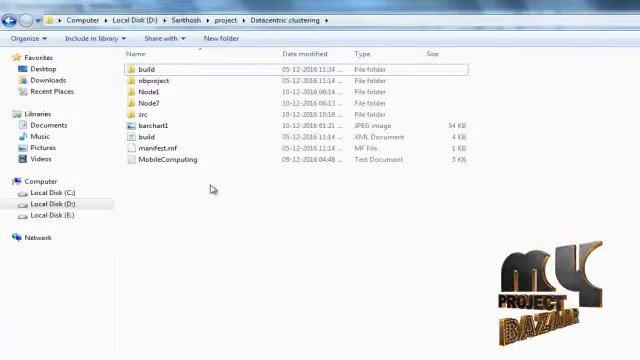
pyautogui.doubleClick(222, 92)
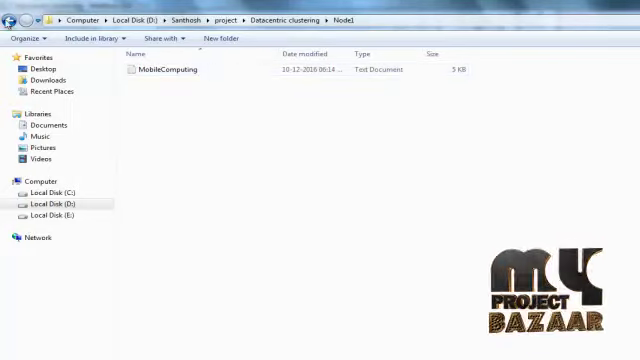
pyautogui.press('BackSpace')
pyautogui.doubleClick(225, 103)
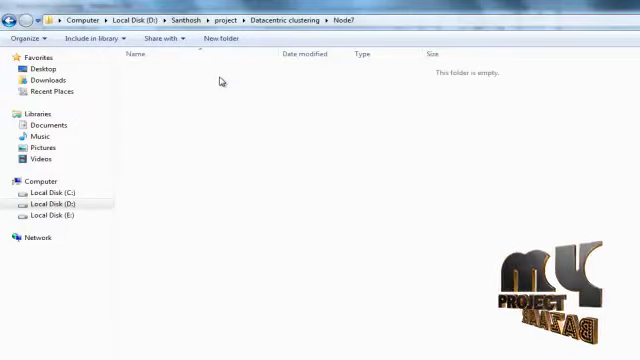
pyautogui.hotkey('alt', 'Tab')
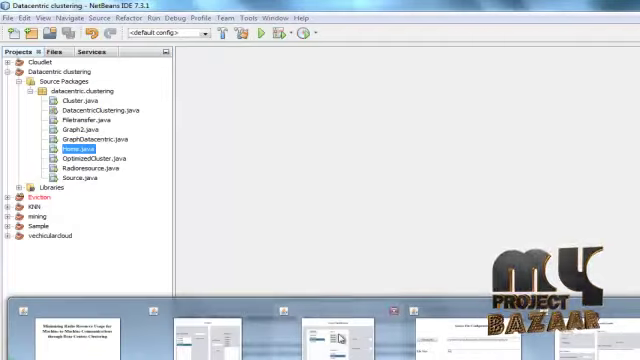
# Send the file from Node1 to Node7 and verify it arrived in the Node7 folder.
pyautogui.click(230, 235)
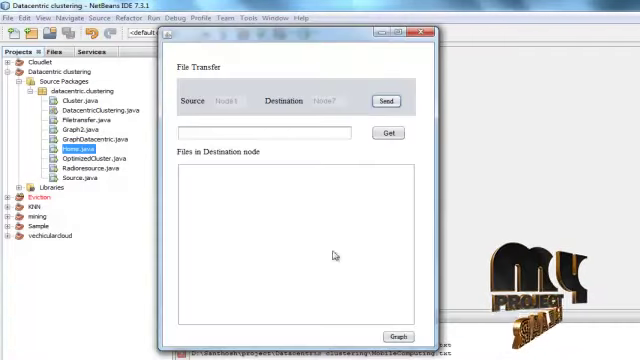
pyautogui.click(387, 100)
pyautogui.click(354, 210)
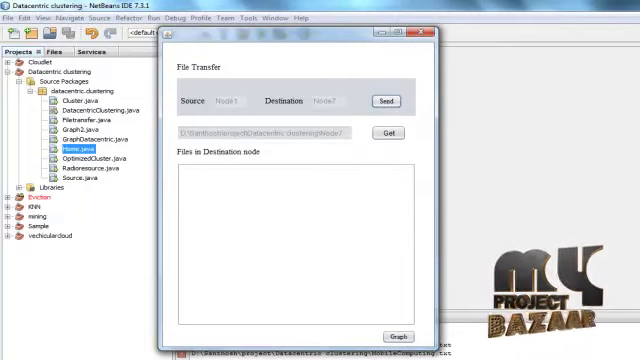
pyautogui.click(417, 352)
pyautogui.click(416, 328)
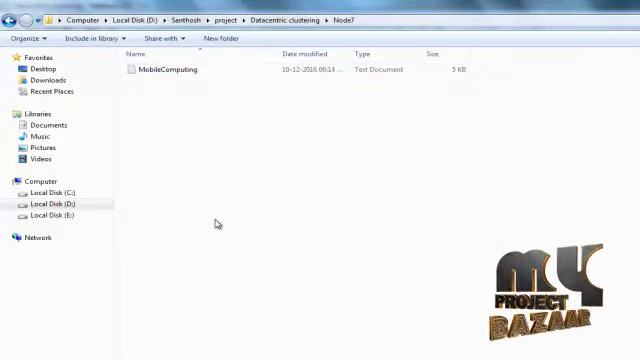
pyautogui.hotkey('alt', 'Tab')
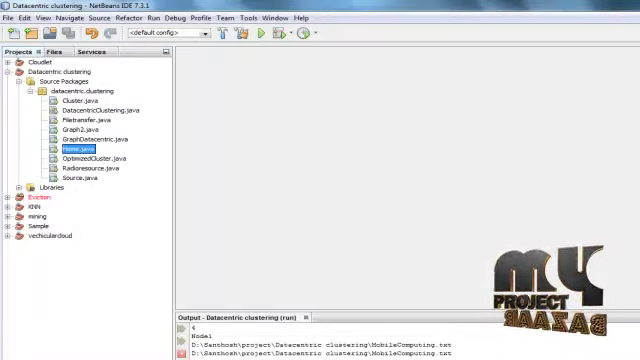
# Retrieve the received files at Node7, listing MobileComputing.txt in the destination.
pyautogui.click(200, 345)
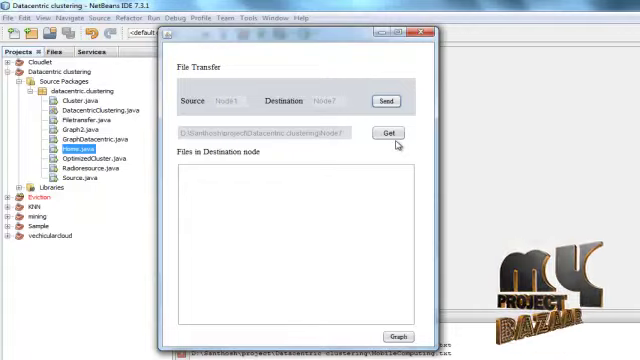
pyautogui.click(389, 133)
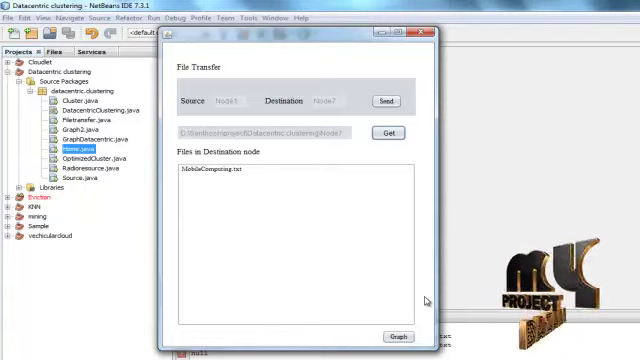
# Draw the bar chart of radio resource availability: 20% before data-centric, 60% after.
pyautogui.click(398, 336)
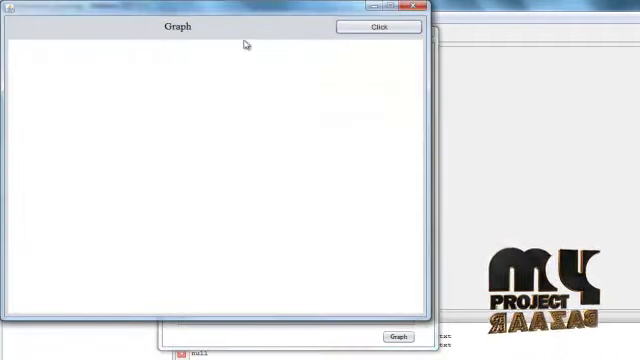
pyautogui.click(378, 27)
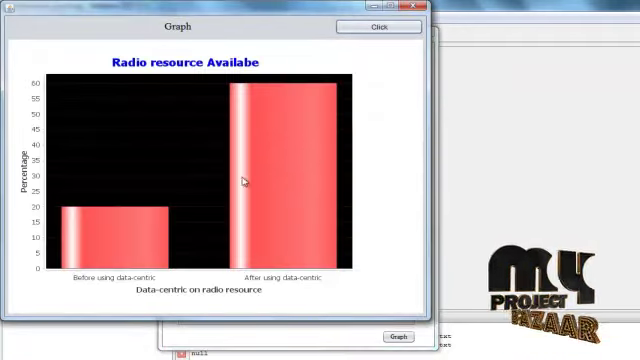
pyautogui.moveTo(213, 3); pyautogui.dragTo(367, 35)
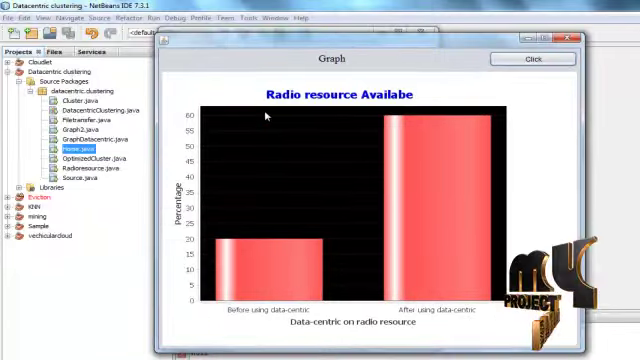